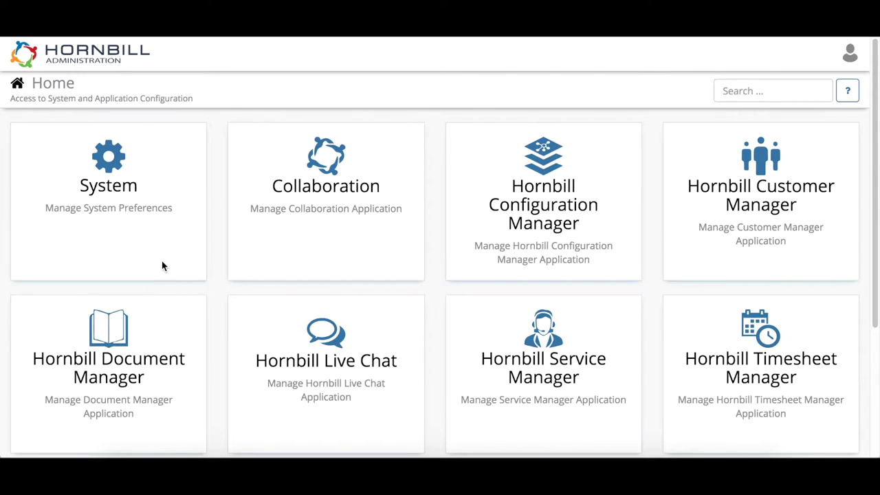
# - Open the Users list under System > Organisational Data, then its Upload Users page
pyautogui.click(112, 214)
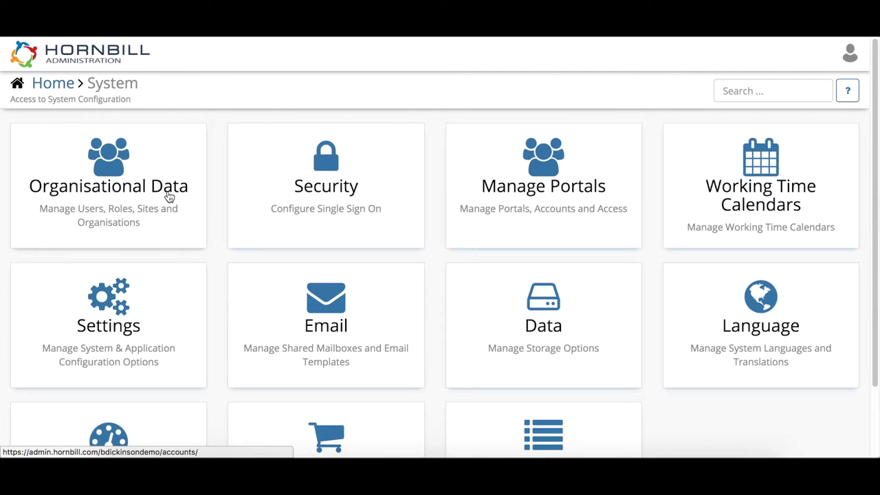
pyautogui.click(149, 169)
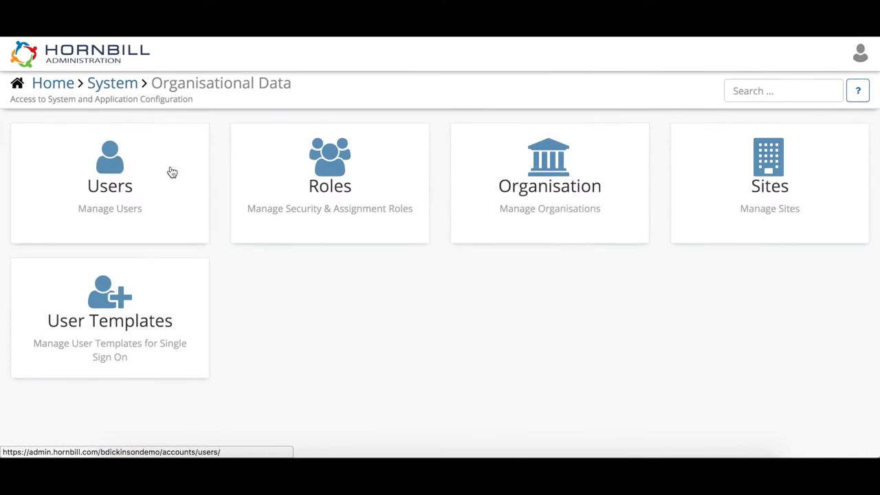
pyautogui.click(167, 173)
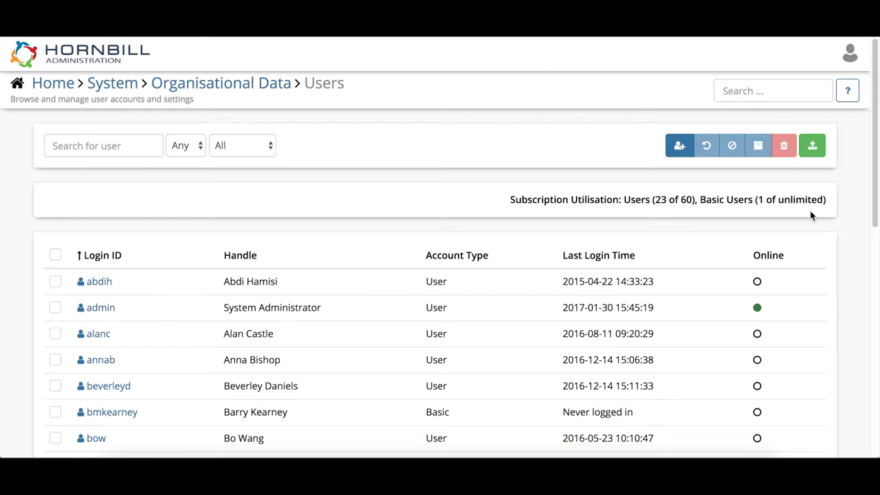
pyautogui.click(813, 147)
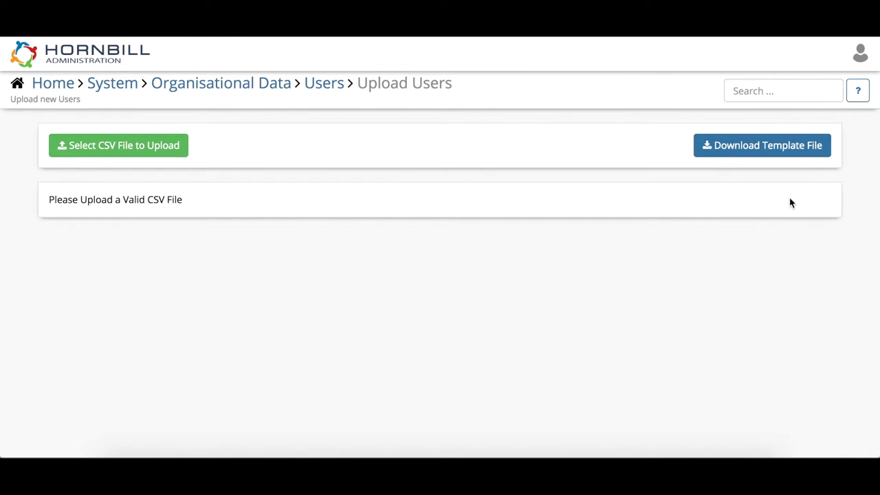
# - Download the CSV user template and dismiss the finished download notice
pyautogui.click(788, 155)
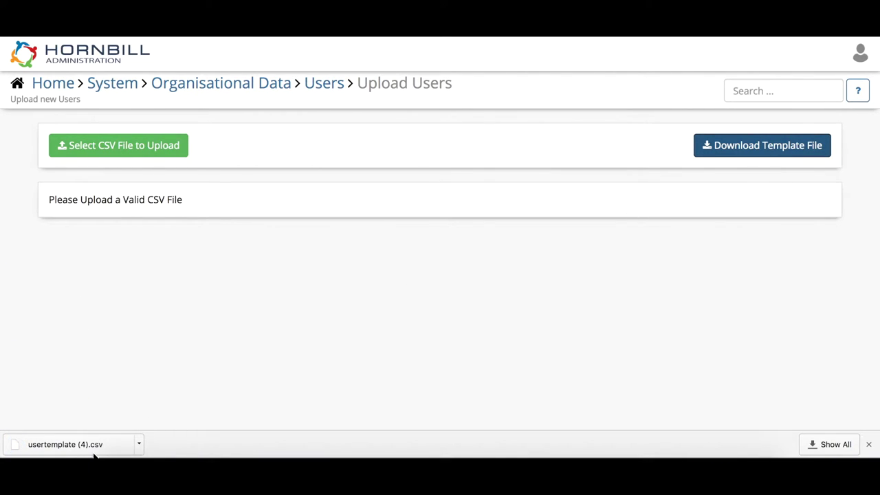
pyautogui.click(869, 445)
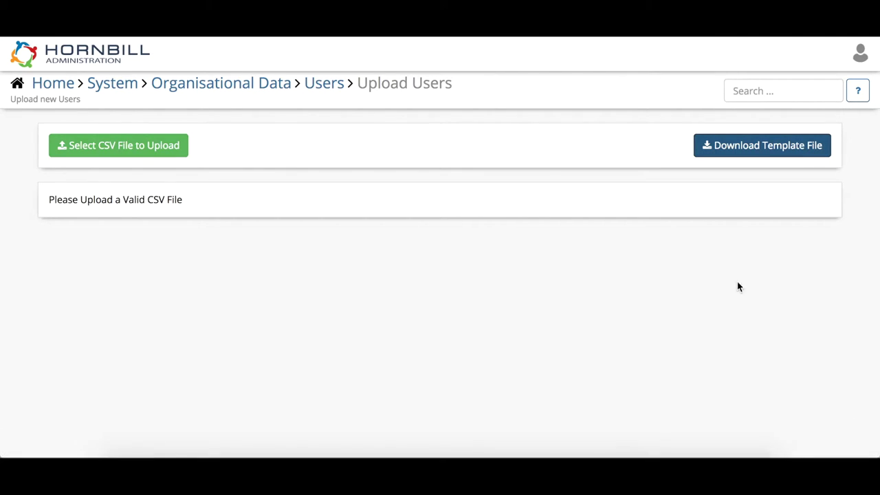
pyautogui.press('super+Tab')
pyautogui.press('super+Tab')
pyautogui.press('super+Tab')
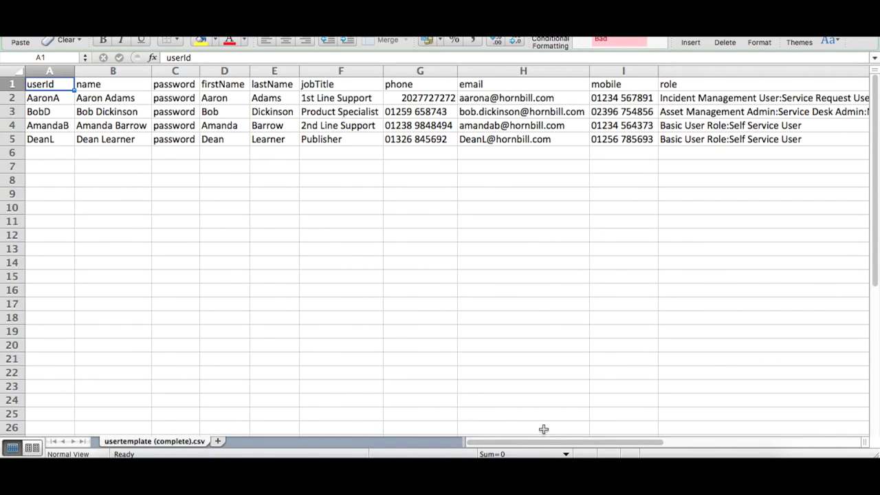
# - Review the userId header, first user ID and four full names in usertemplate (complete).csv
pyautogui.moveTo(560, 442); pyautogui.dragTo(499, 444)
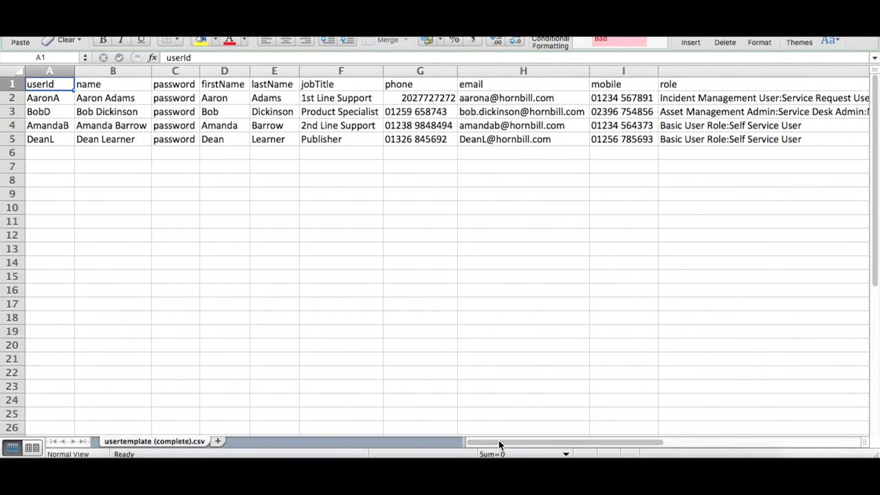
pyautogui.click(58, 101)
pyautogui.click(57, 83)
pyautogui.click(61, 101)
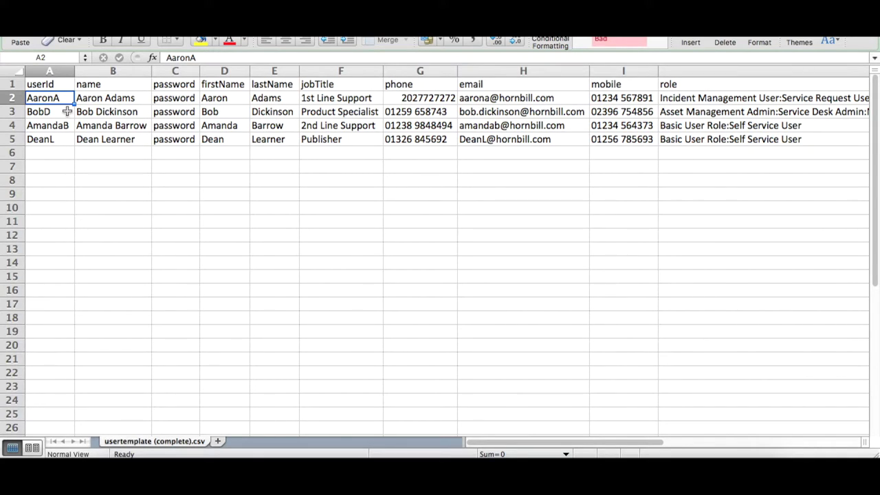
pyautogui.moveTo(122, 98); pyautogui.dragTo(122, 139)
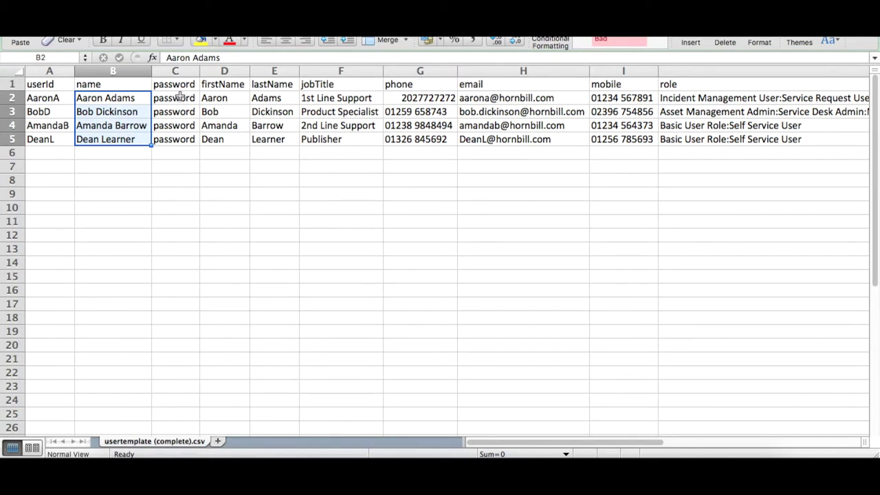
pyautogui.click(192, 100)
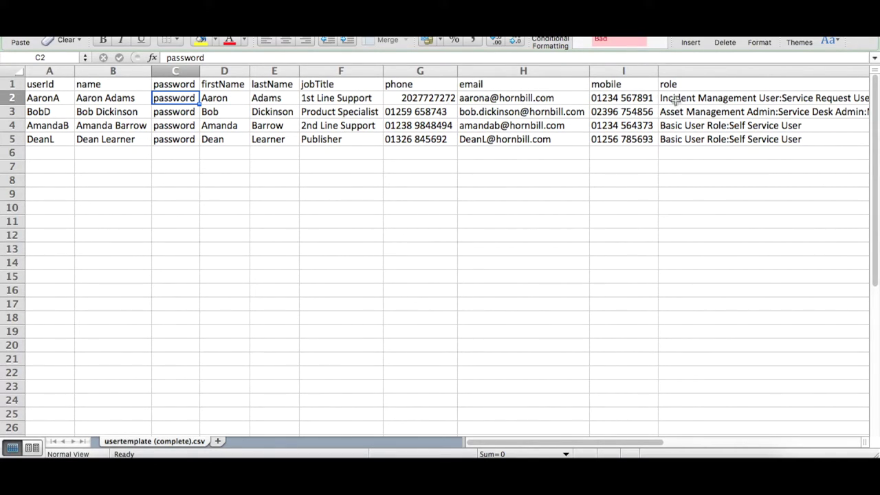
pyautogui.moveTo(235, 101); pyautogui.dragTo(442, 141)
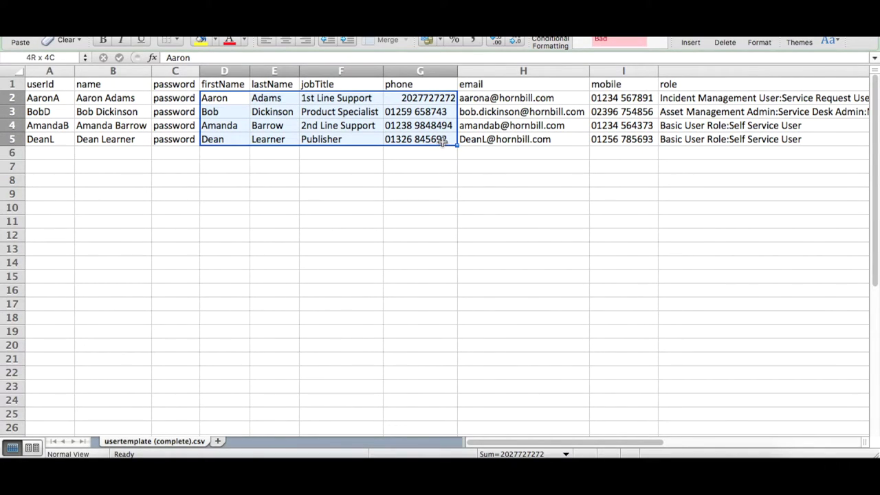
pyautogui.click(421, 177)
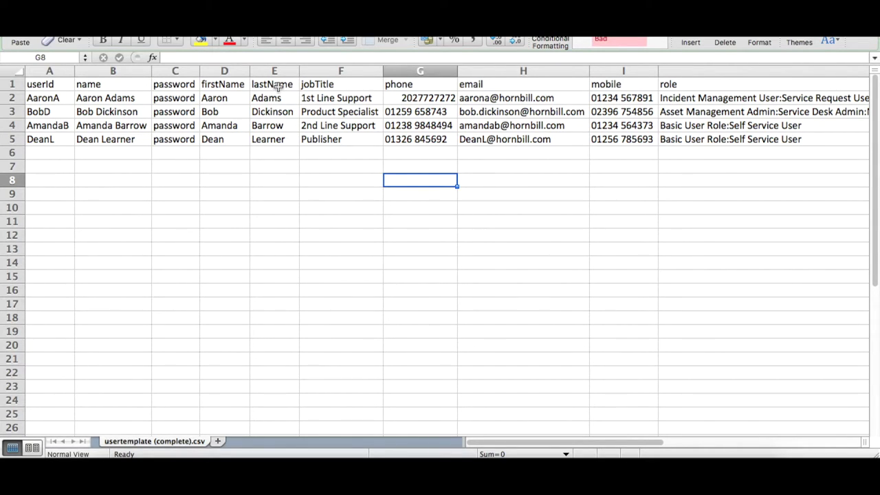
pyautogui.click(568, 84)
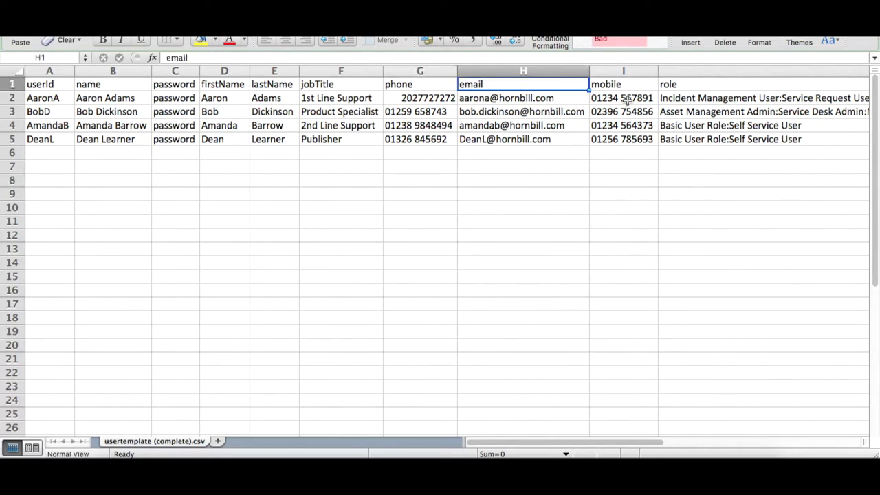
pyautogui.click(773, 83)
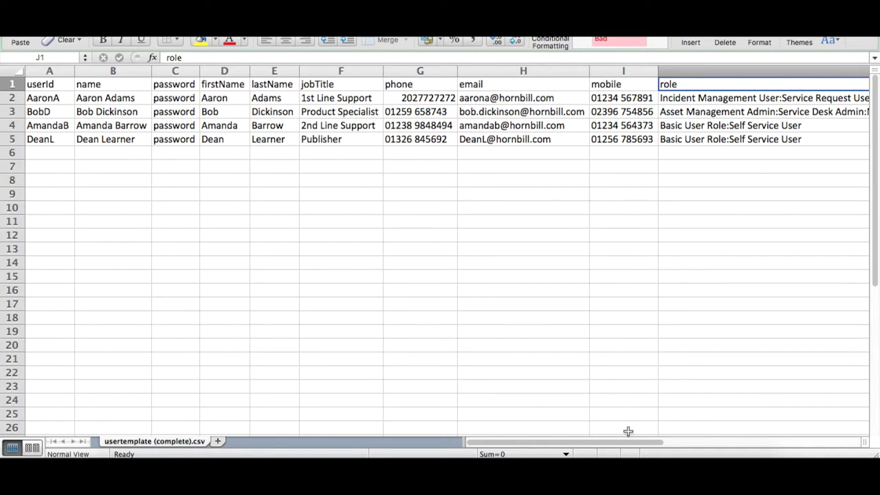
pyautogui.moveTo(624, 442)
pyautogui.mouseDown()
pyautogui.moveTo(790, 442)
pyautogui.moveTo(626, 442)
pyautogui.mouseUp()
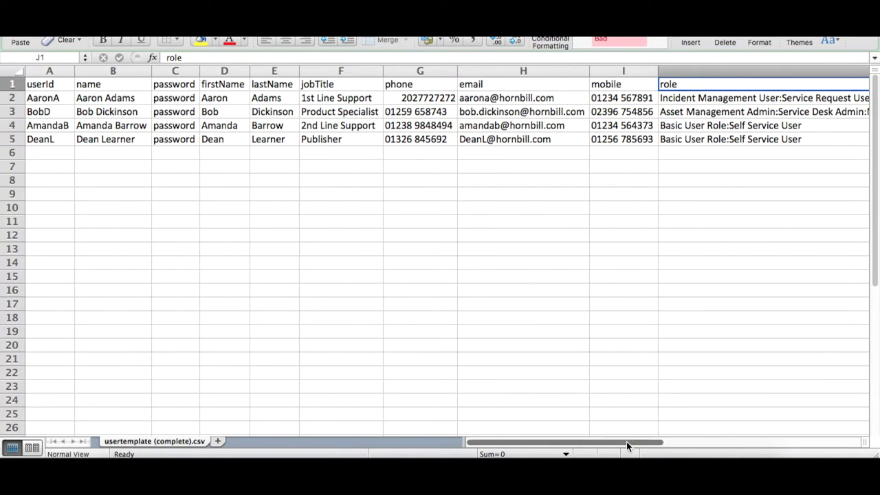
pyautogui.click(413, 98)
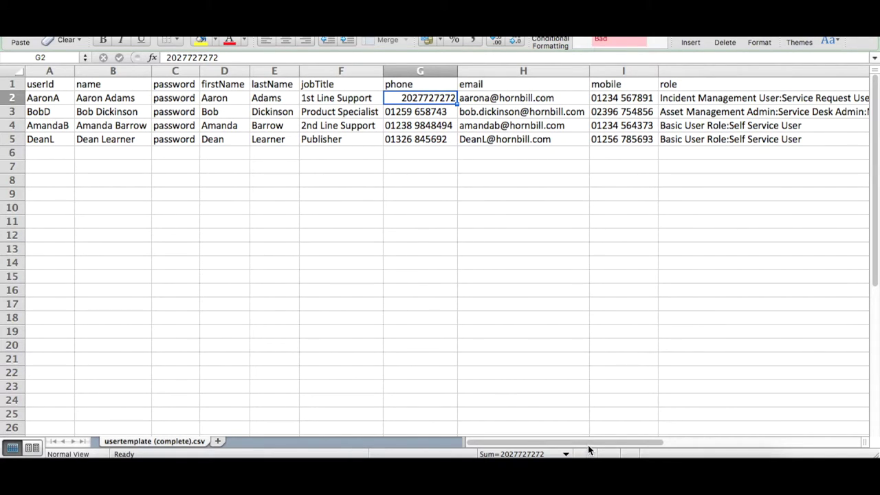
pyautogui.moveTo(589, 443); pyautogui.dragTo(757, 449)
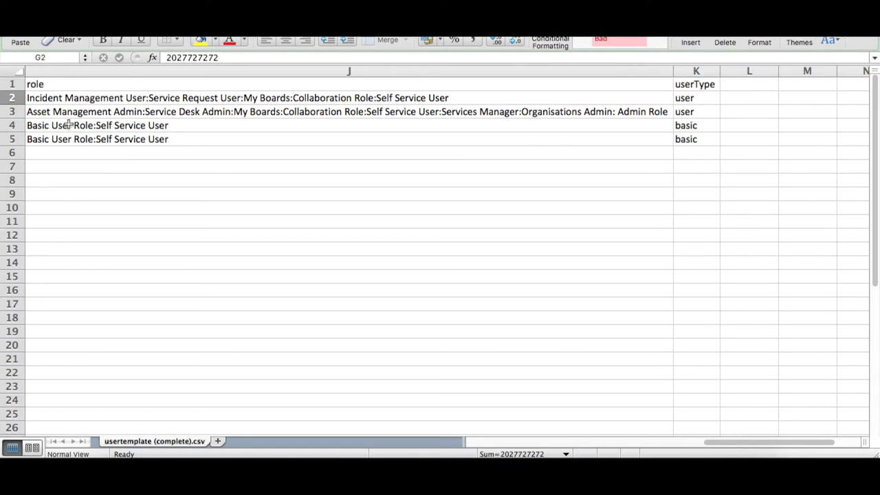
# - Inspect the users' role lists and userType values in the template's role and userType columns
pyautogui.moveTo(198, 99); pyautogui.dragTo(199, 108)
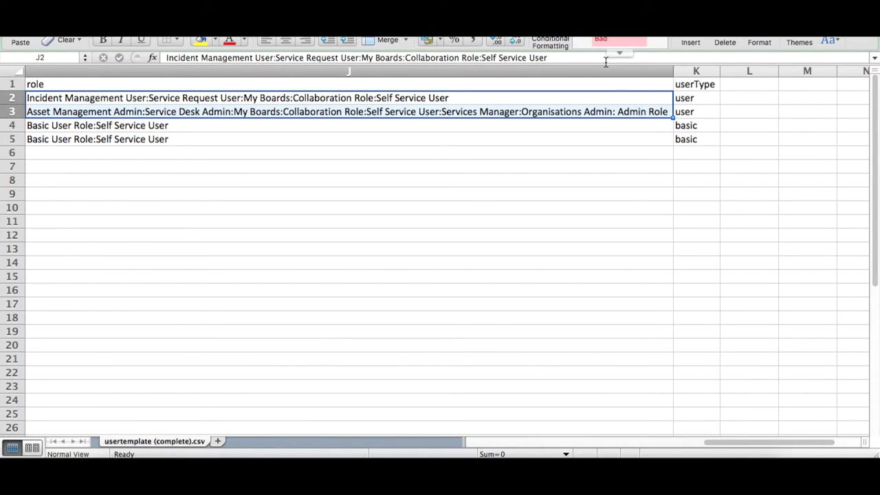
pyautogui.moveTo(706, 97); pyautogui.dragTo(708, 108)
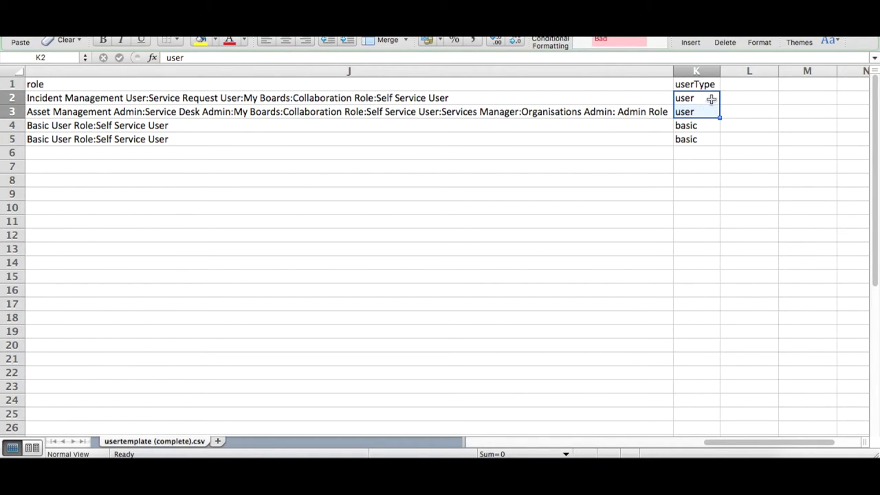
pyautogui.click(703, 98)
pyautogui.press('Down')
pyautogui.press('Down')
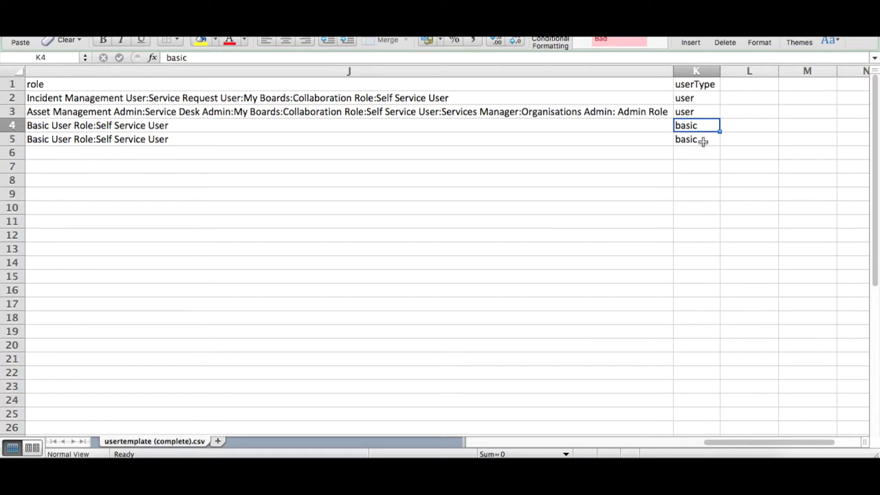
pyautogui.click(706, 97)
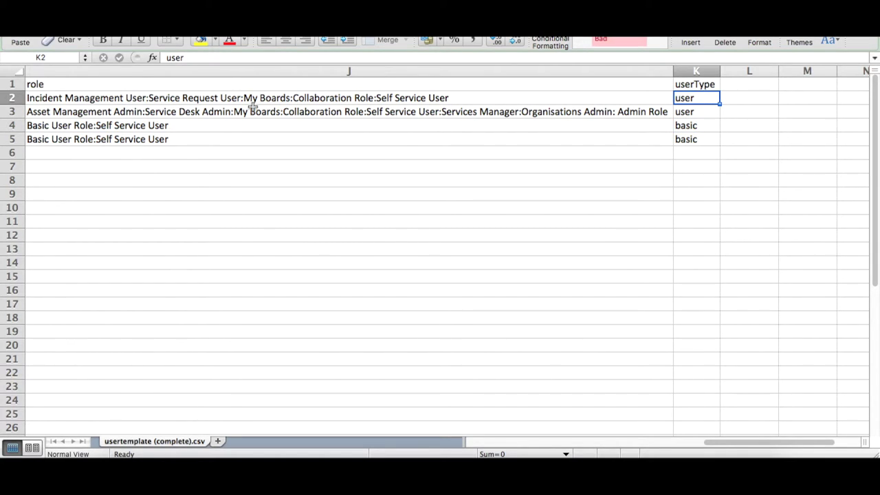
pyautogui.click(161, 101)
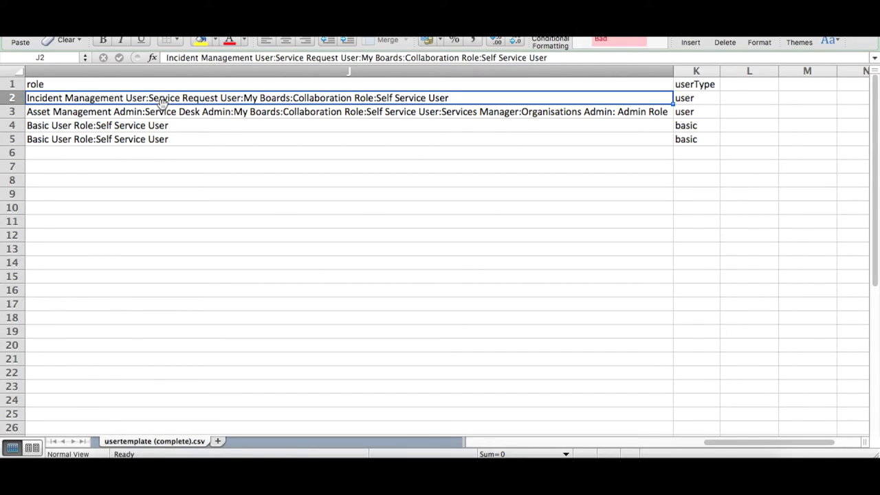
pyautogui.press('super+Tab')
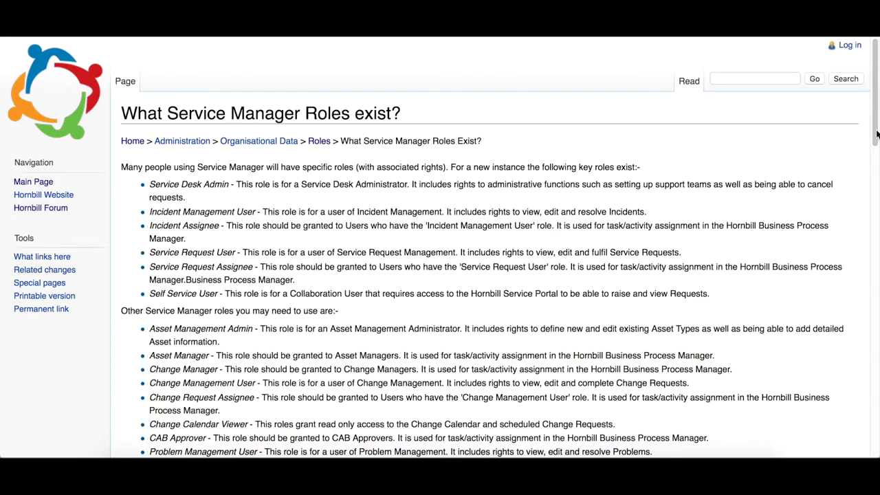
# - Expand the System Administrator and Change Manager role examples on the roles wiki page
pyautogui.moveTo(876, 108); pyautogui.dragTo(876, 193)
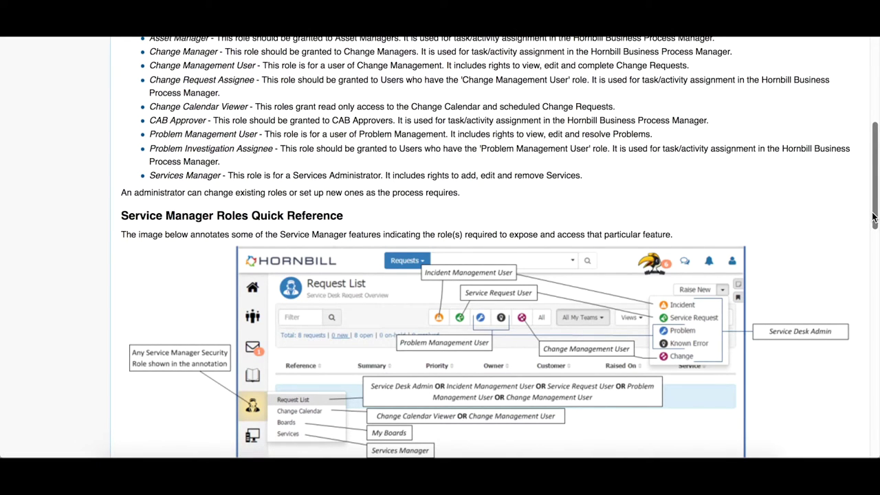
pyautogui.moveTo(873, 217); pyautogui.dragTo(875, 395)
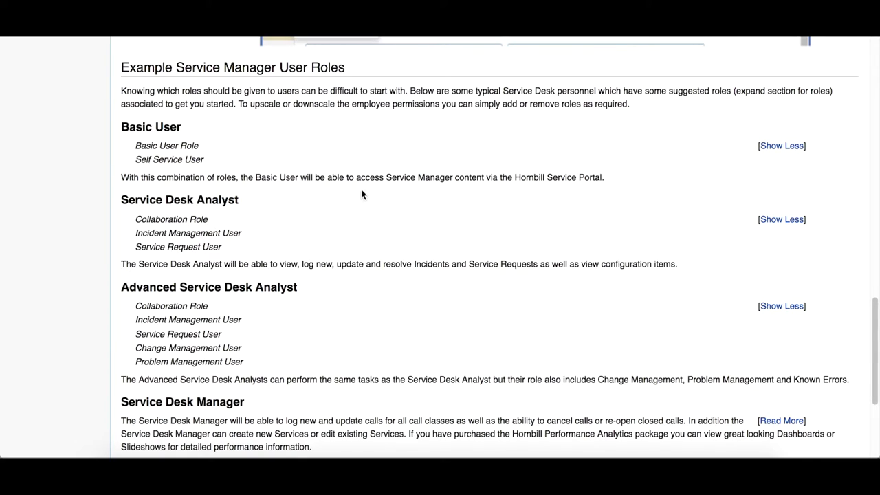
pyautogui.moveTo(869, 318); pyautogui.dragTo(867, 333)
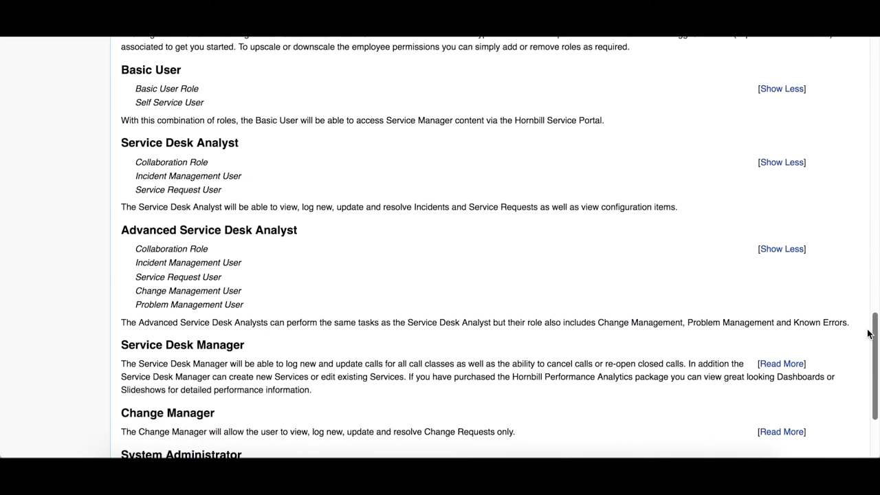
pyautogui.scroll(-4, 868, 333)
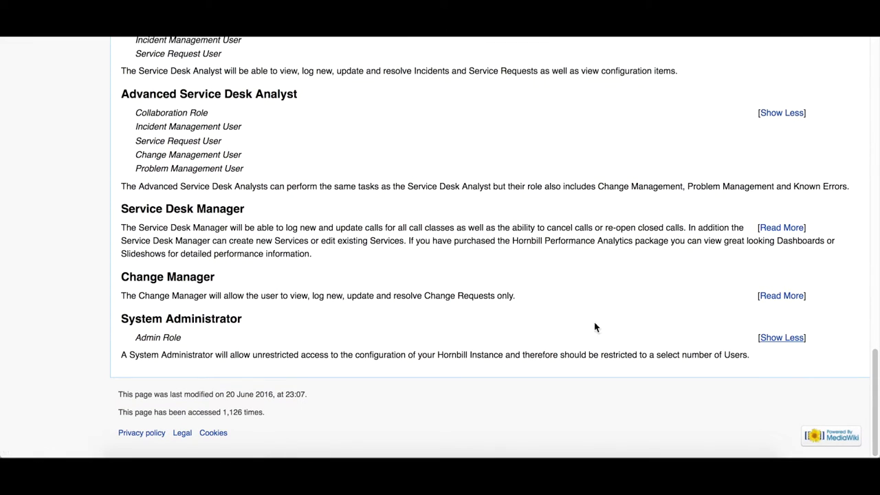
pyautogui.click(781, 337)
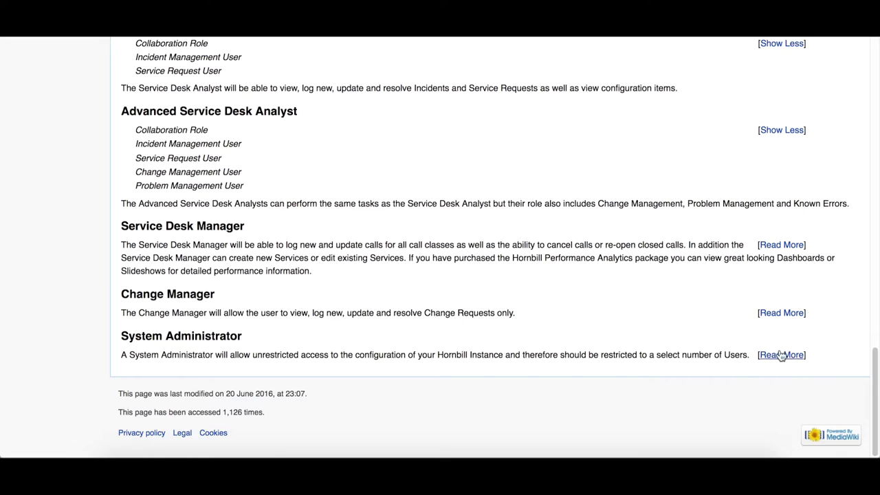
pyautogui.click(782, 355)
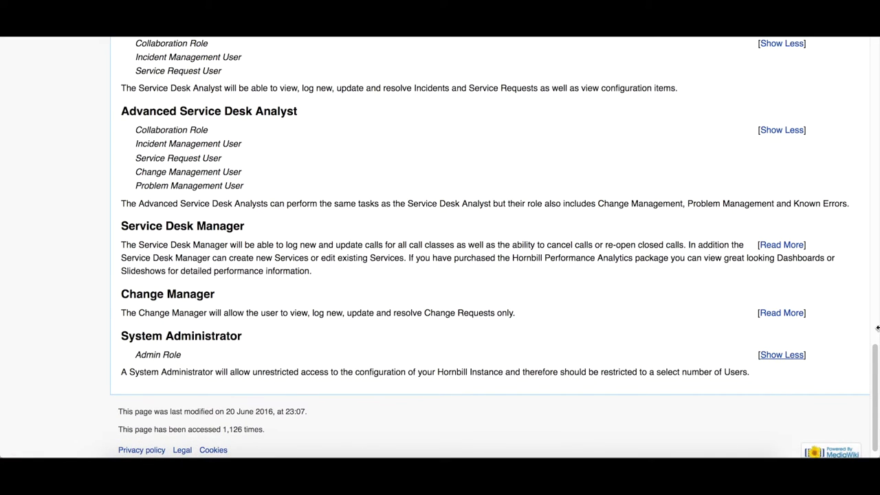
pyautogui.click(781, 313)
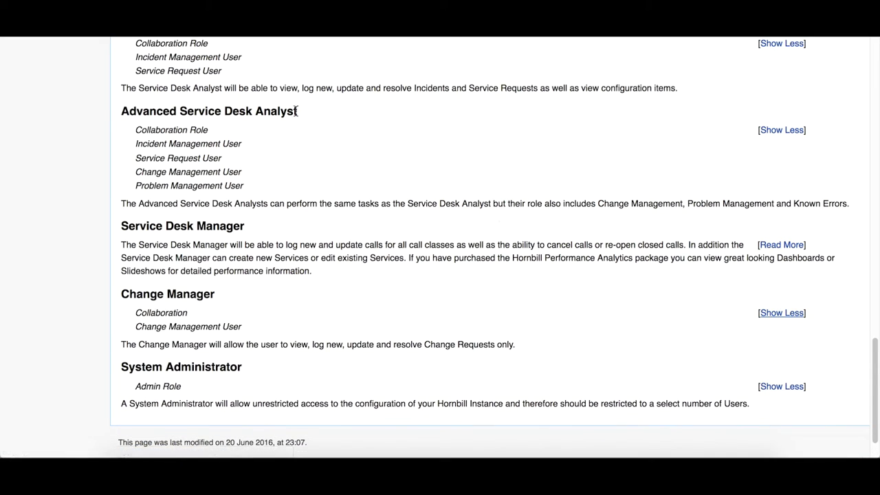
pyautogui.scroll(4, 357, 137)
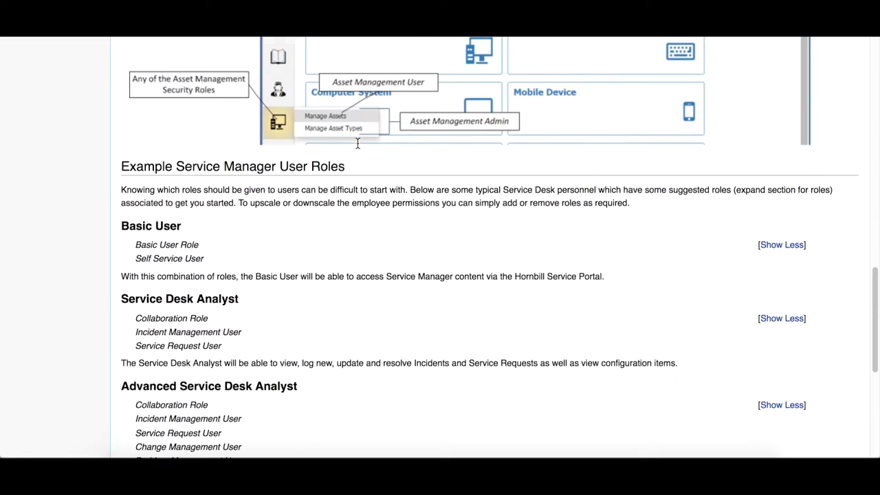
pyautogui.scroll(3, 357, 144)
pyautogui.scroll(5, 357, 149)
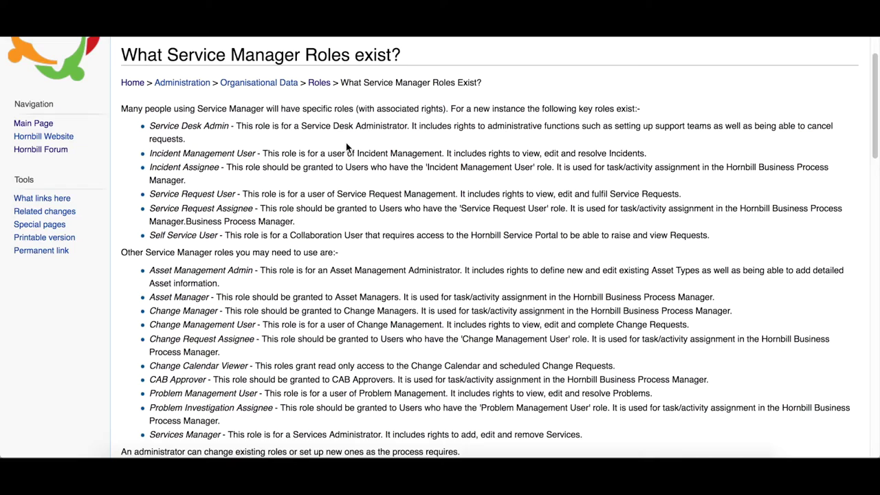
pyautogui.press('super+Tab')
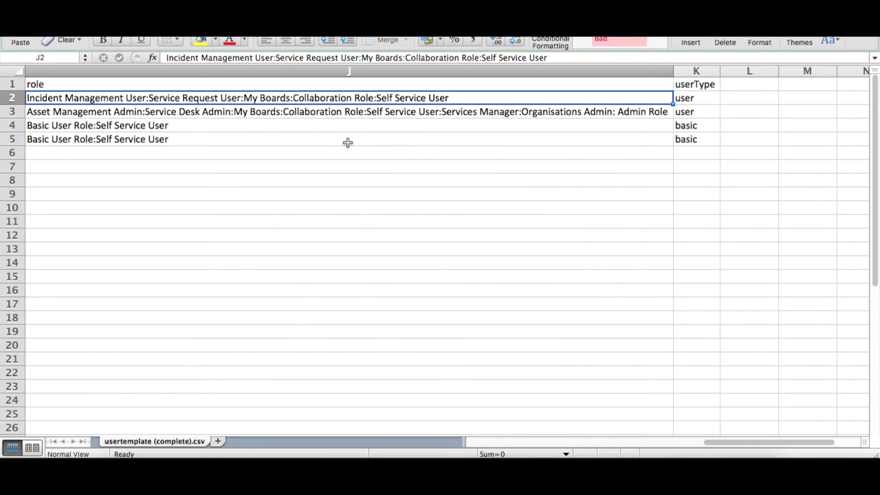
# - Widen the role column and compare the colon-separated role lists in cells J2, J4 and J5
pyautogui.click(300, 137)
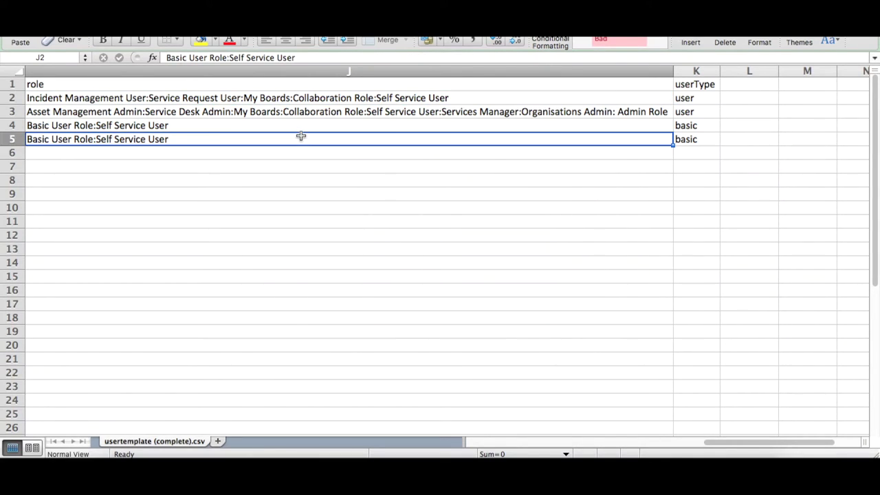
pyautogui.doubleClick(147, 97)
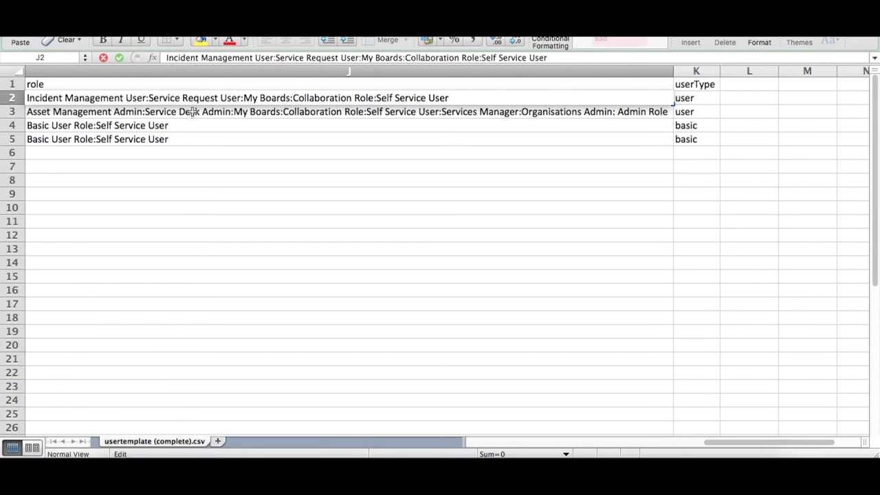
pyautogui.click(150, 126)
pyautogui.click(163, 140)
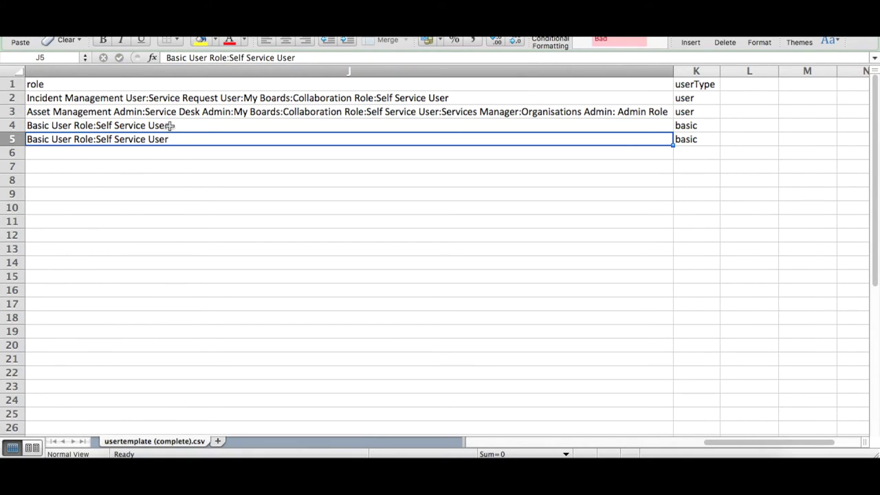
pyautogui.click(176, 126)
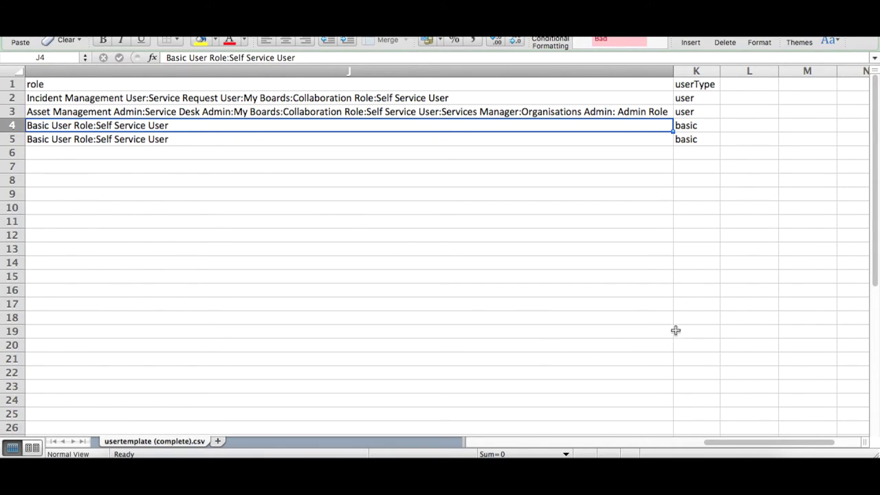
# - Save usertemplate (complete).csv, keeping it in CSV format
pyautogui.moveTo(795, 444); pyautogui.dragTo(437, 448)
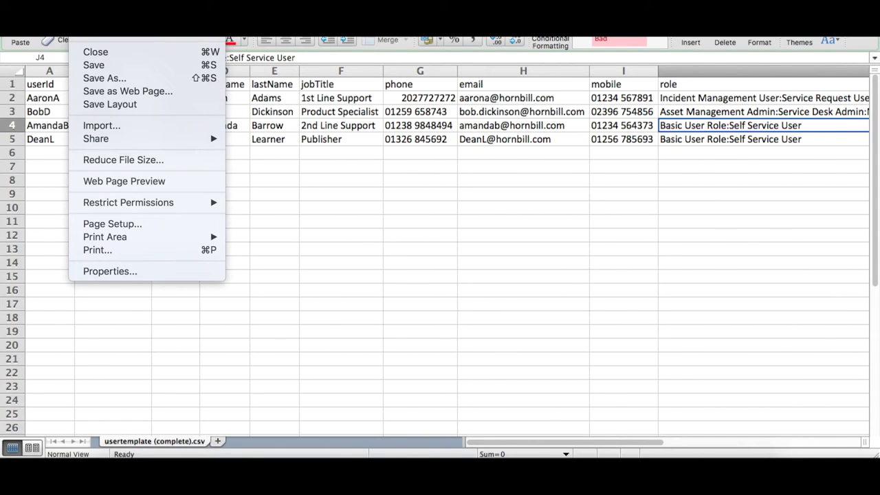
pyautogui.click(116, 68)
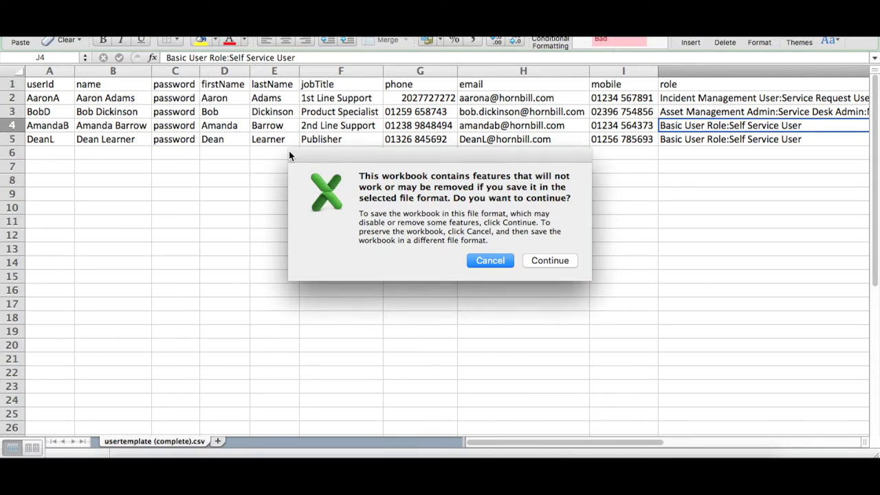
pyautogui.click(561, 259)
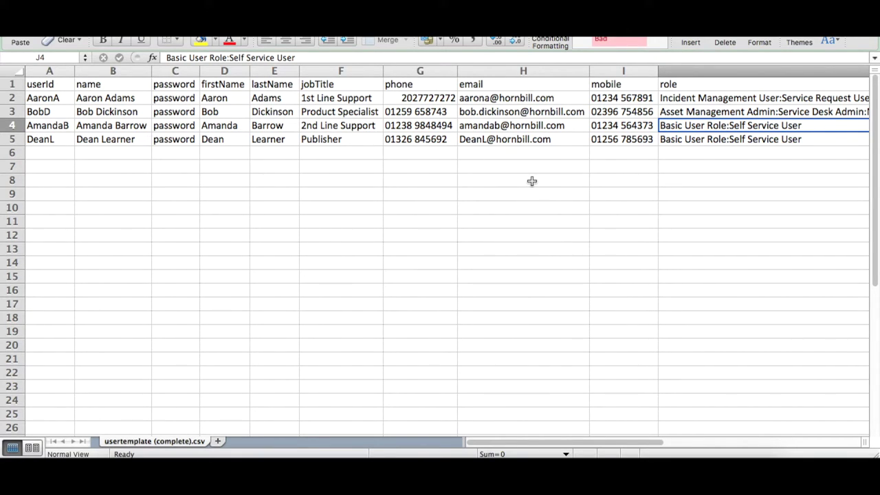
pyautogui.press('super+Tab')
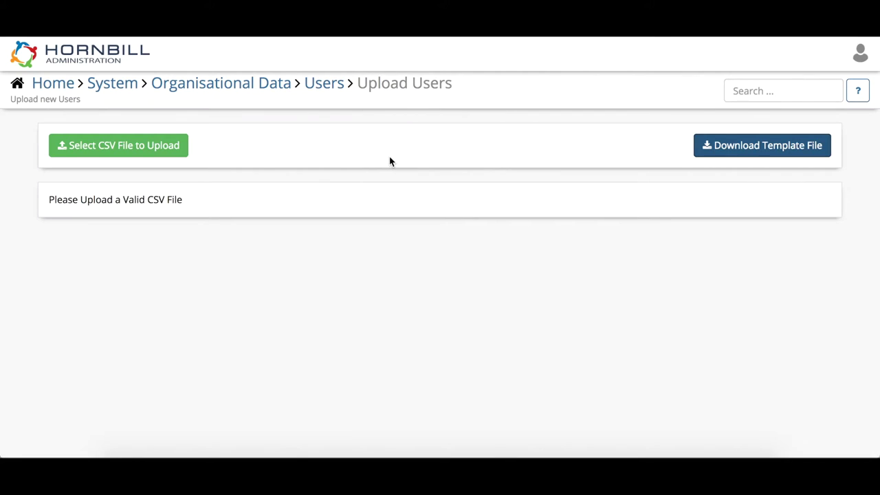
# - Upload usertemplate (complete).csv from the Desktop as the users CSV file
pyautogui.click(137, 151)
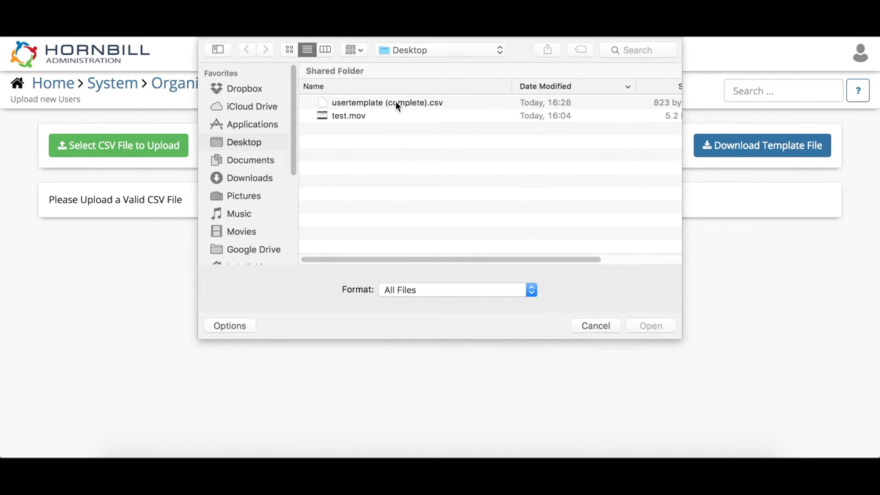
pyautogui.doubleClick(396, 103)
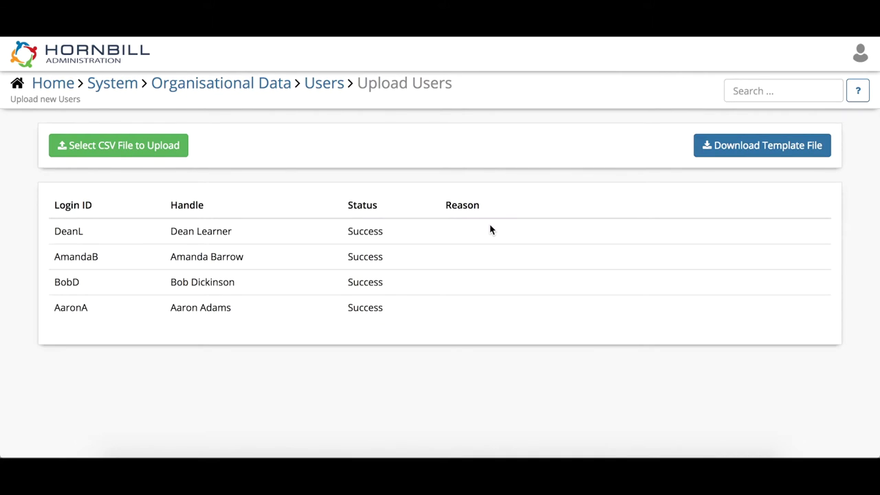
# - On the Users list, check subscription utilisation: 25 users in use and 3 basic users
pyautogui.click(341, 92)
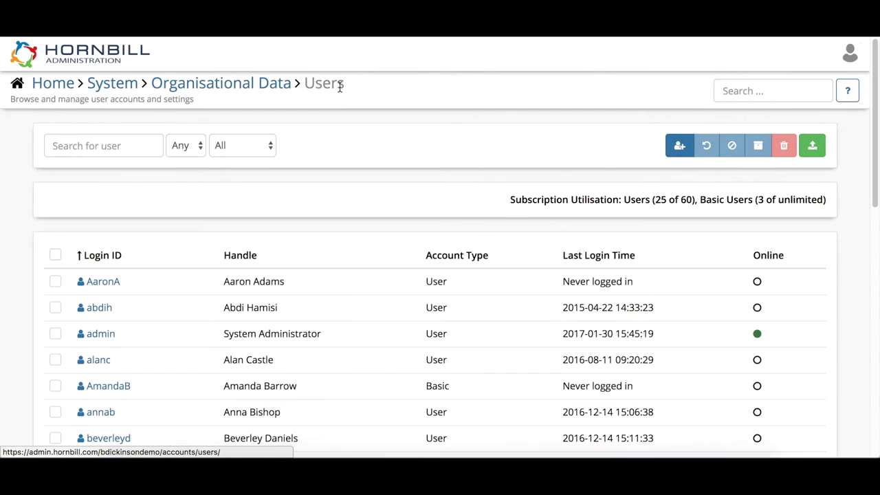
pyautogui.scroll(-2, 439, 177)
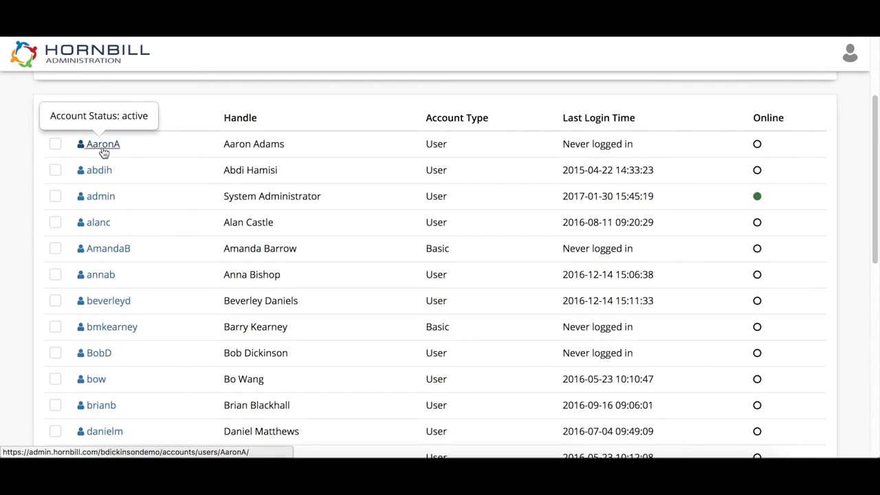
pyautogui.scroll(1, 482, 137)
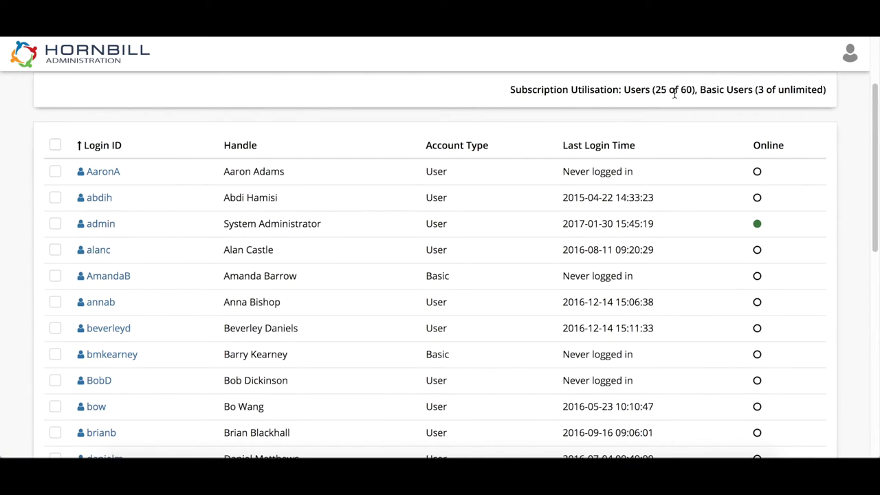
pyautogui.moveTo(656, 91); pyautogui.dragTo(666, 91)
pyautogui.moveTo(757, 91); pyautogui.dragTo(763, 92)
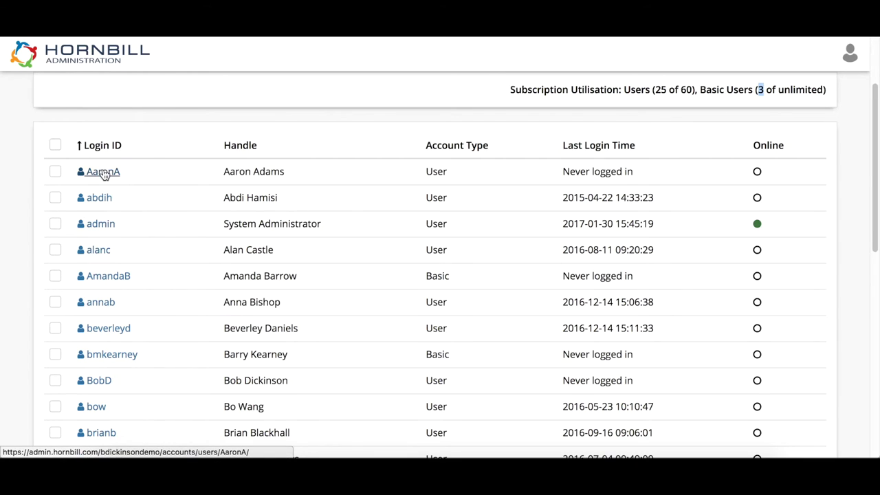
# - Review the first imported user's account details, then return to the Users list
pyautogui.click(258, 173)
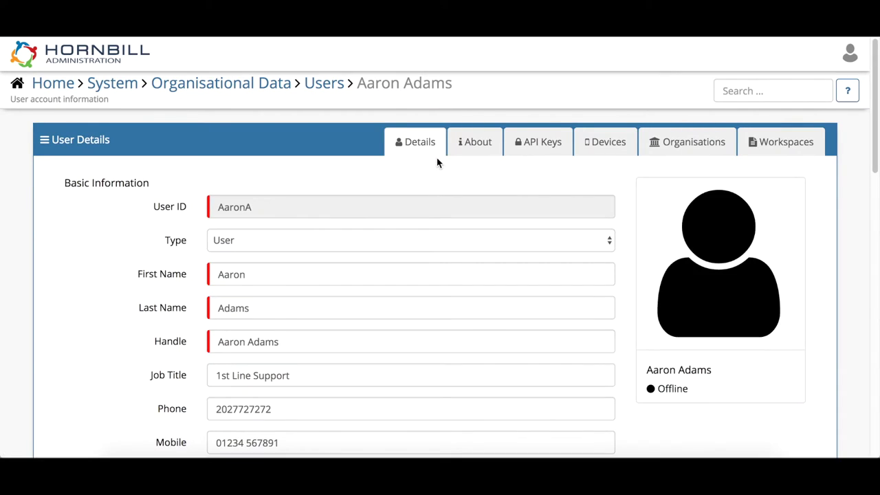
pyautogui.scroll(-1, 342, 139)
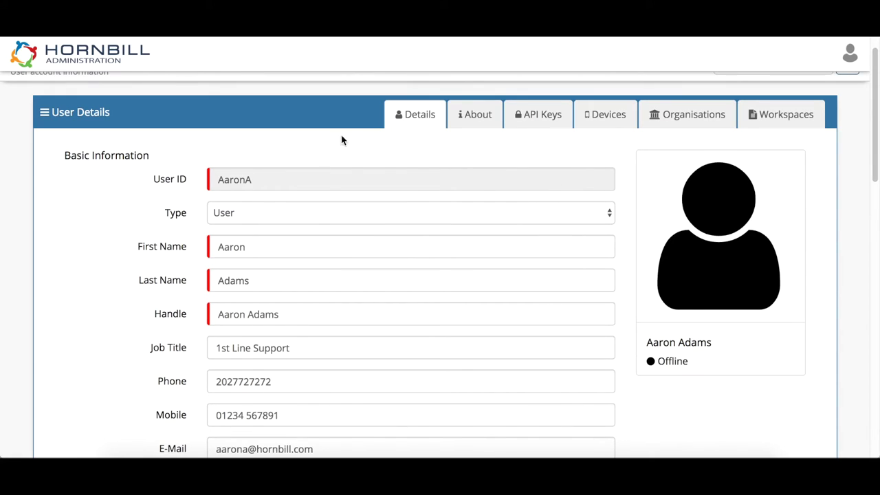
pyautogui.scroll(-2, 413, 295)
pyautogui.scroll(-10, 457, 220)
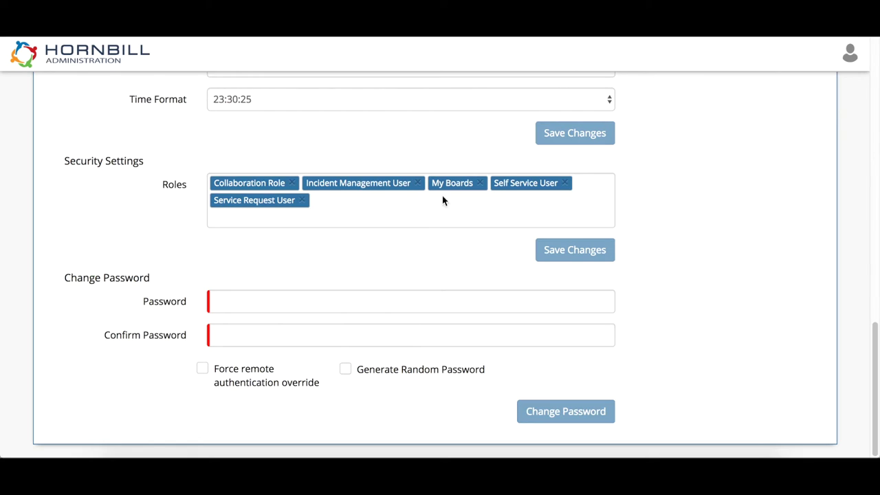
pyautogui.scroll(10, 459, 240)
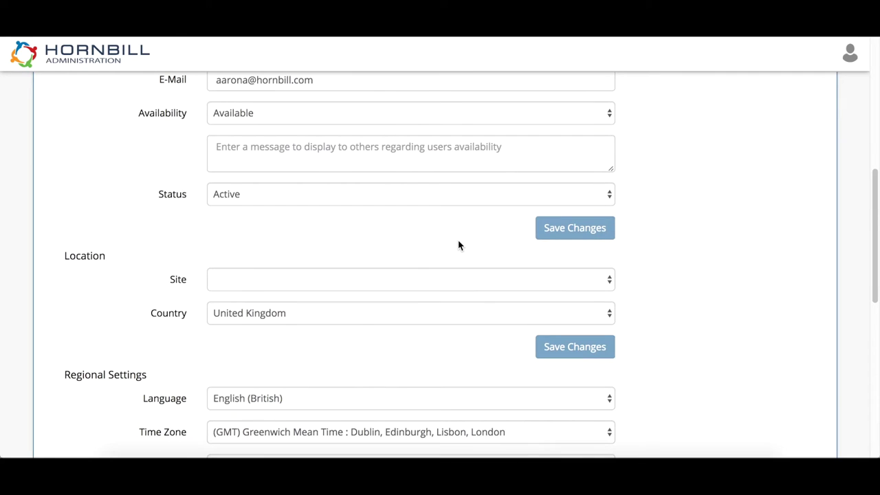
pyautogui.scroll(1, 458, 240)
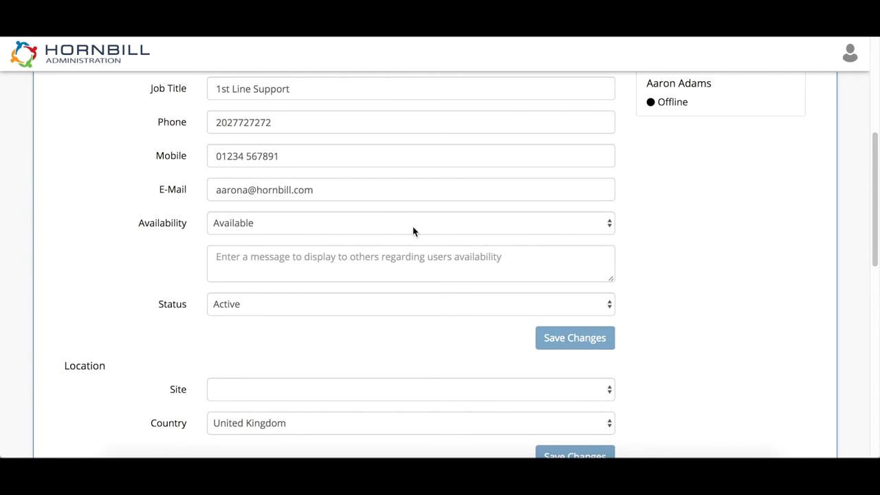
pyautogui.scroll(10, 412, 210)
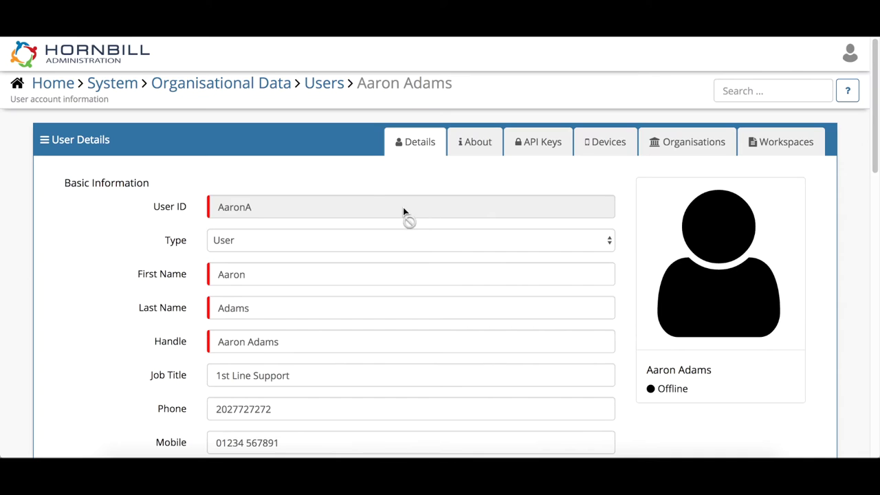
pyautogui.click(330, 91)
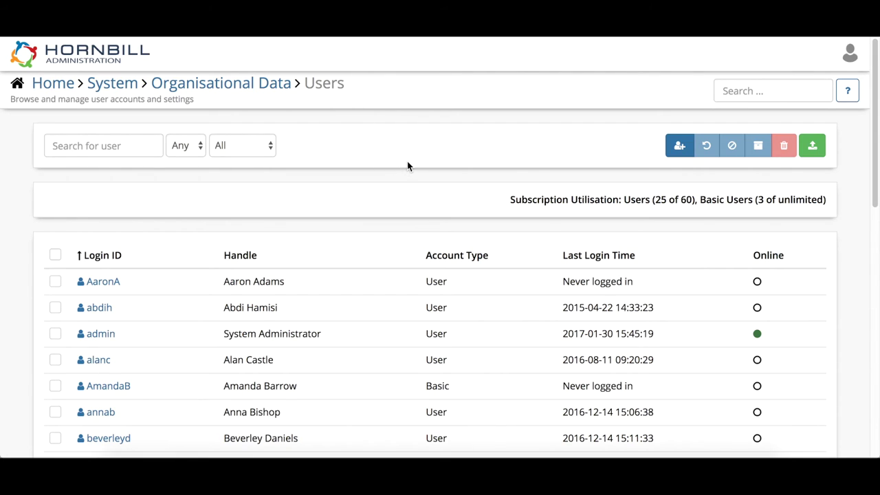
# - Scroll through the Users list to review the newly imported accounts
pyautogui.scroll(-3, 406, 184)
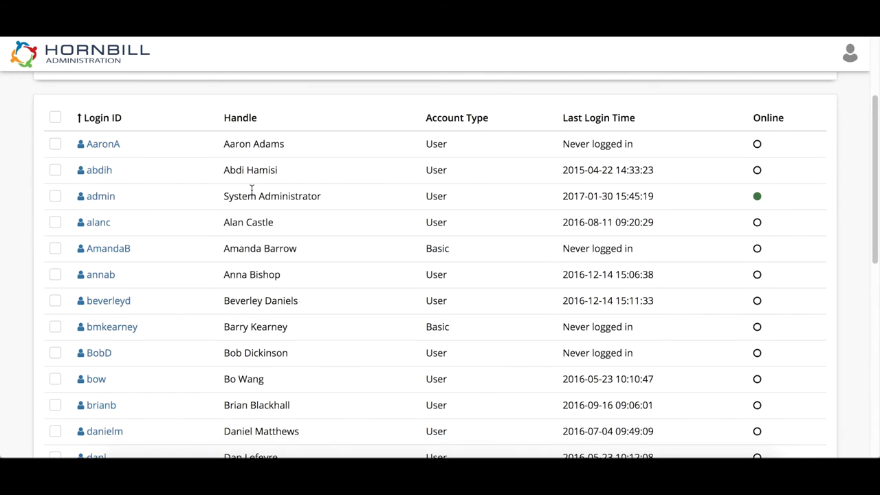
pyautogui.scroll(1, 252, 190)
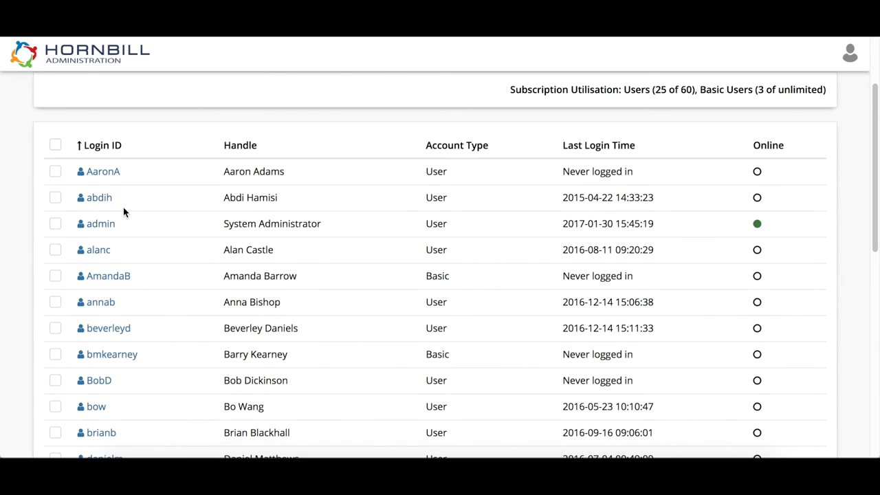
pyautogui.scroll(4, 229, 219)
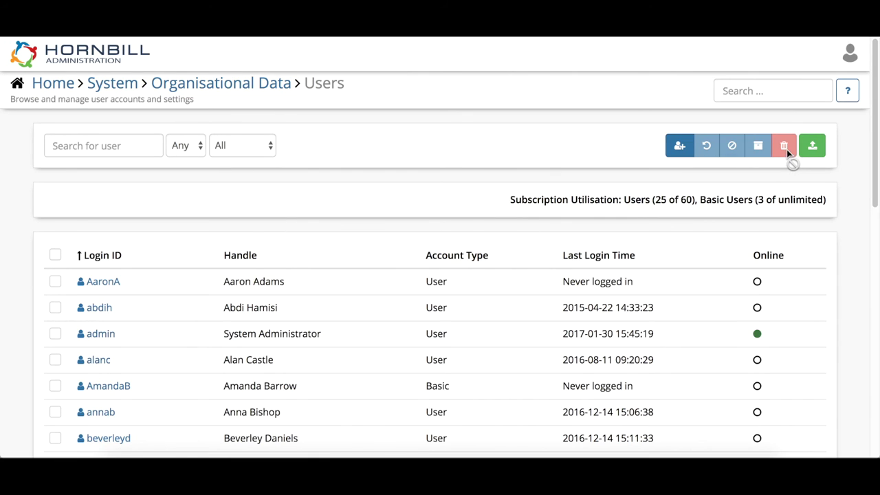
# - Select the first imported user in the list and open their 1st Line Support account details
pyautogui.click(54, 281)
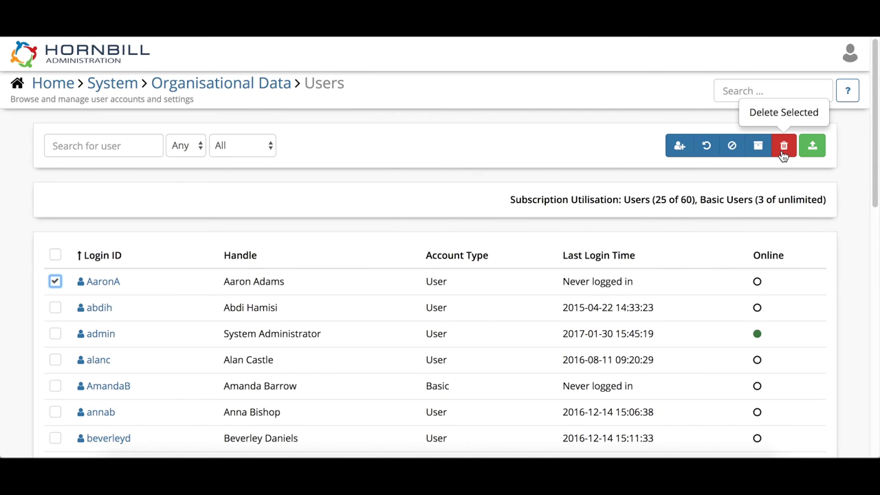
pyautogui.click(99, 282)
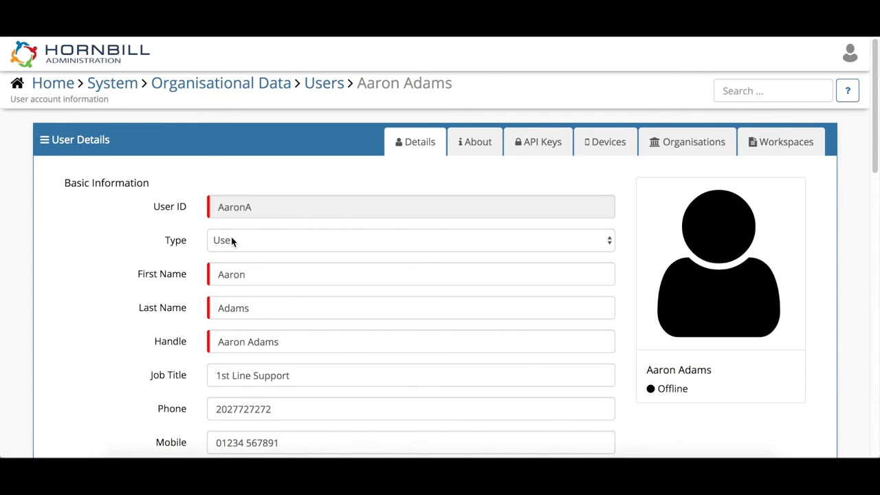
# - Set the user's status to Archived, save, and return to the Users list showing 24 of 60
pyautogui.scroll(-3, 233, 231)
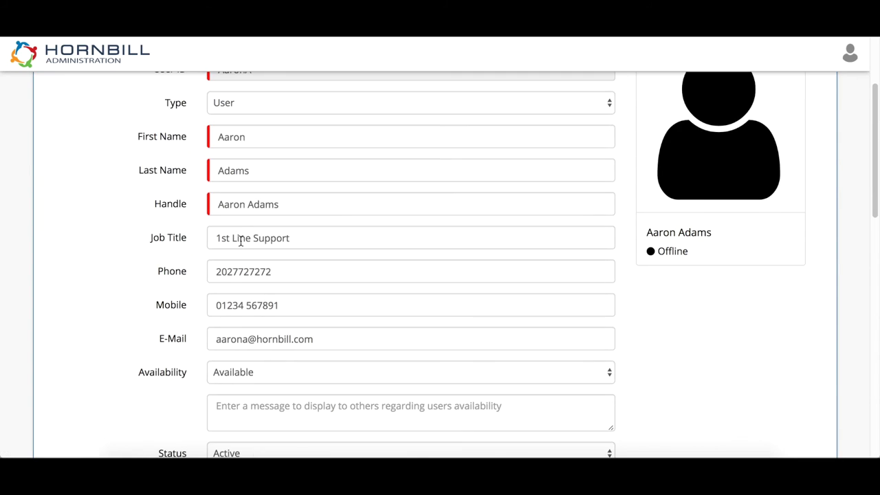
pyautogui.scroll(-3, 275, 361)
pyautogui.click(262, 315)
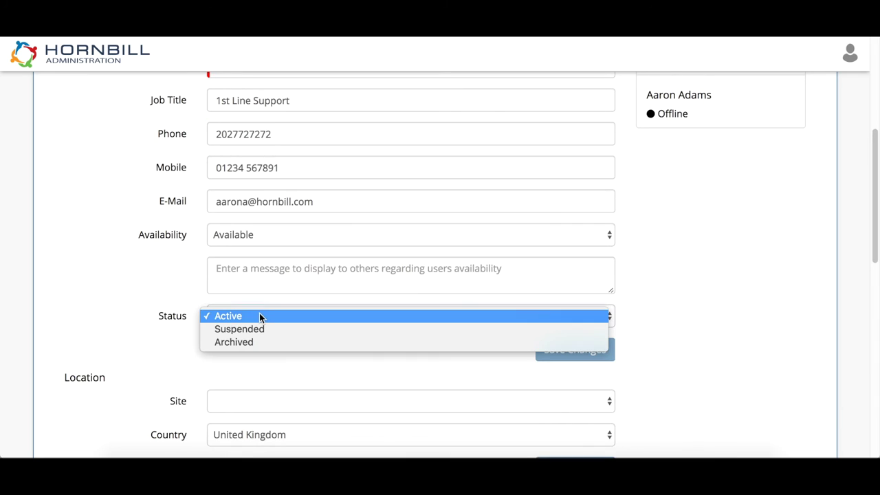
pyautogui.click(253, 340)
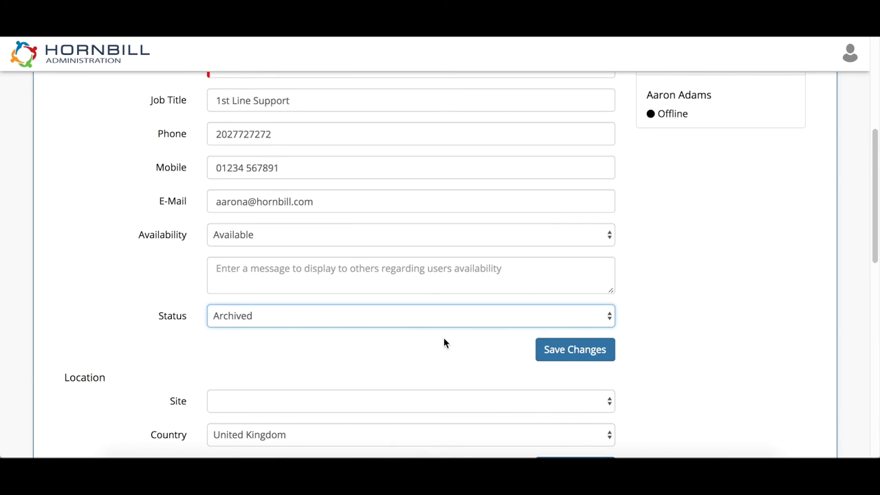
pyautogui.click(556, 349)
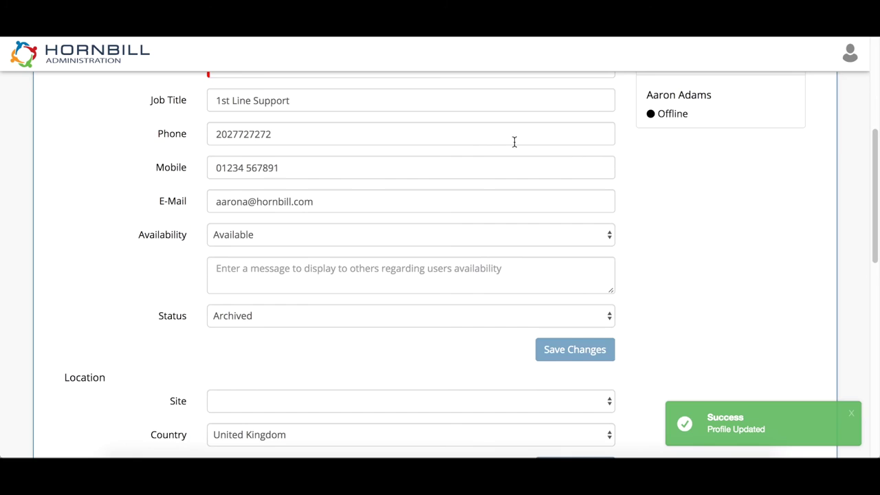
pyautogui.scroll(6, 514, 142)
pyautogui.click(332, 84)
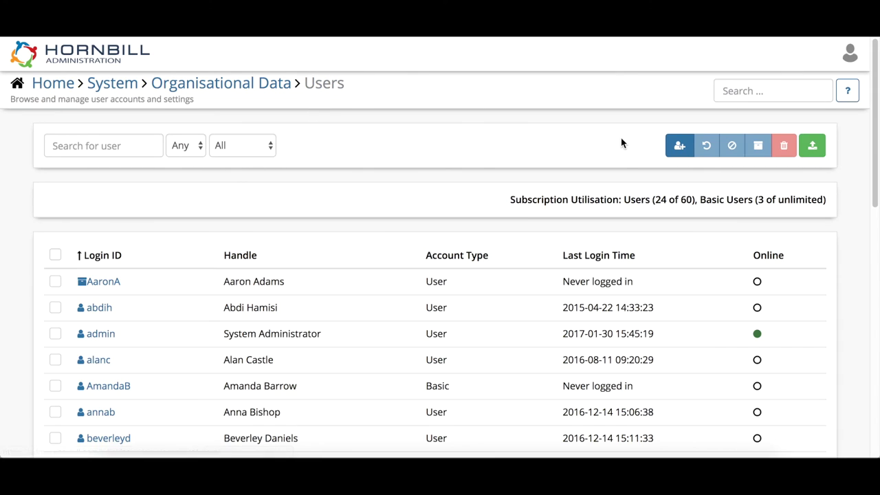